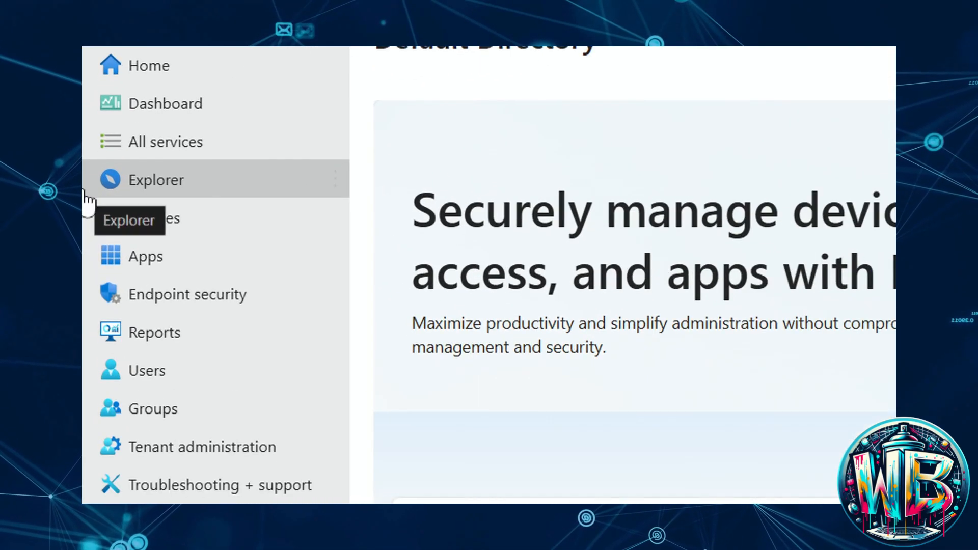
# Step: Start creating a new app configuration policy for managed devices from the apps configuration page
pyautogui.click(132, 269)
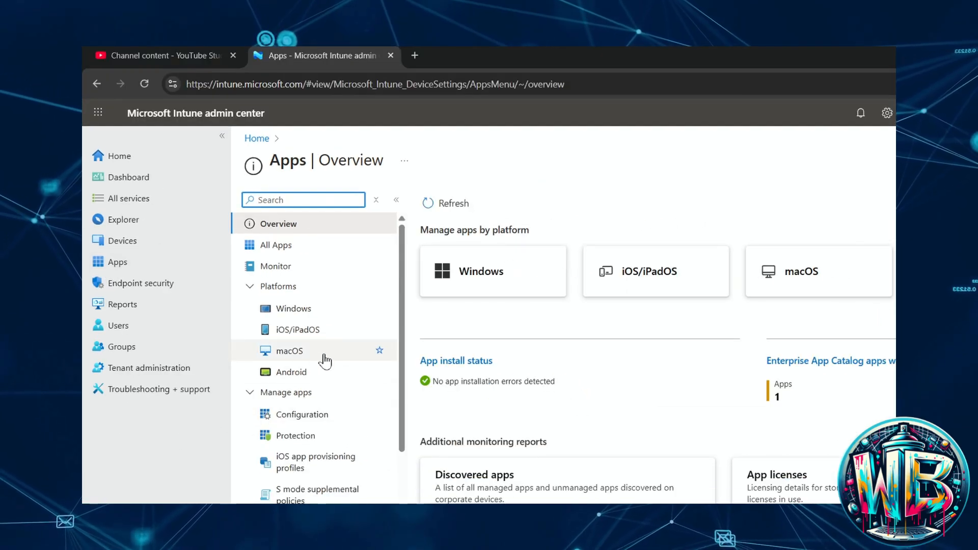
pyautogui.scroll(-3, 323, 362)
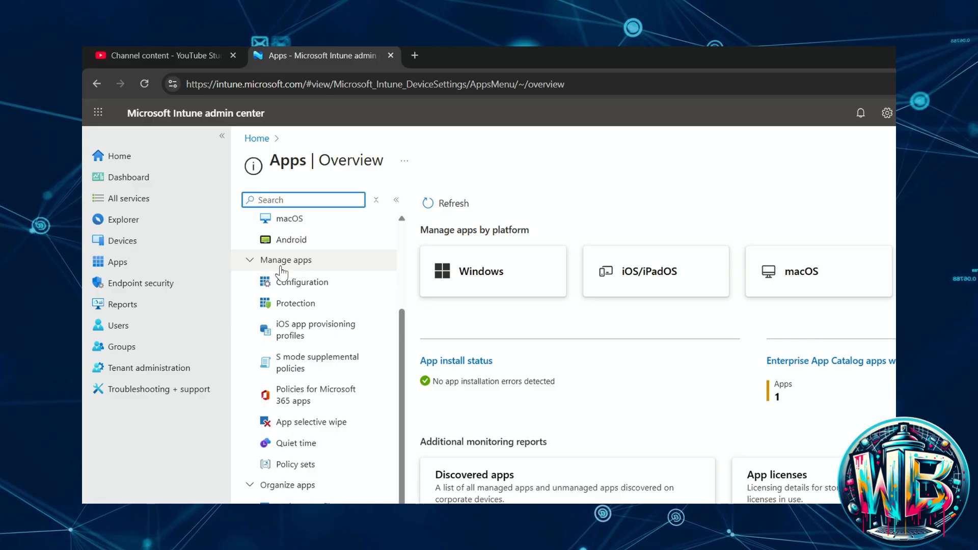
pyautogui.click(295, 289)
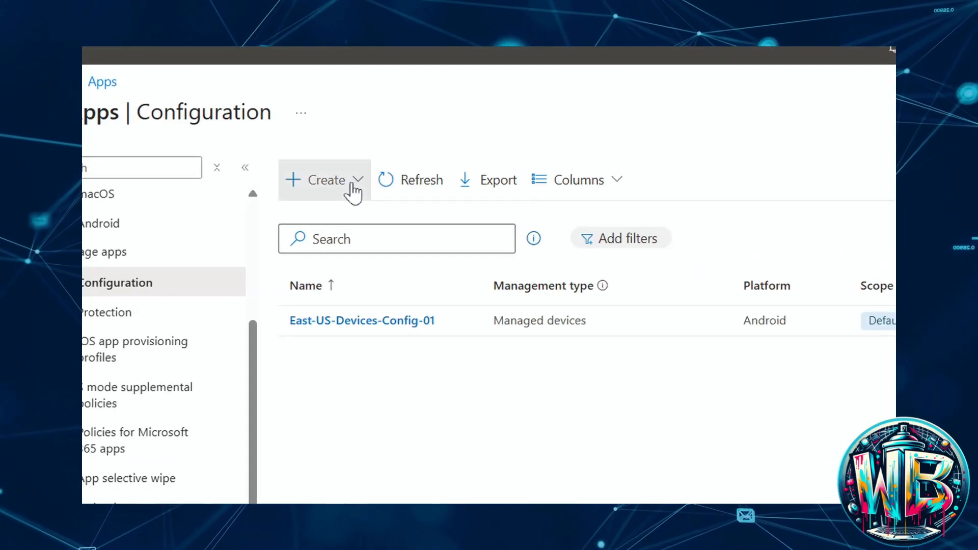
pyautogui.click(355, 188)
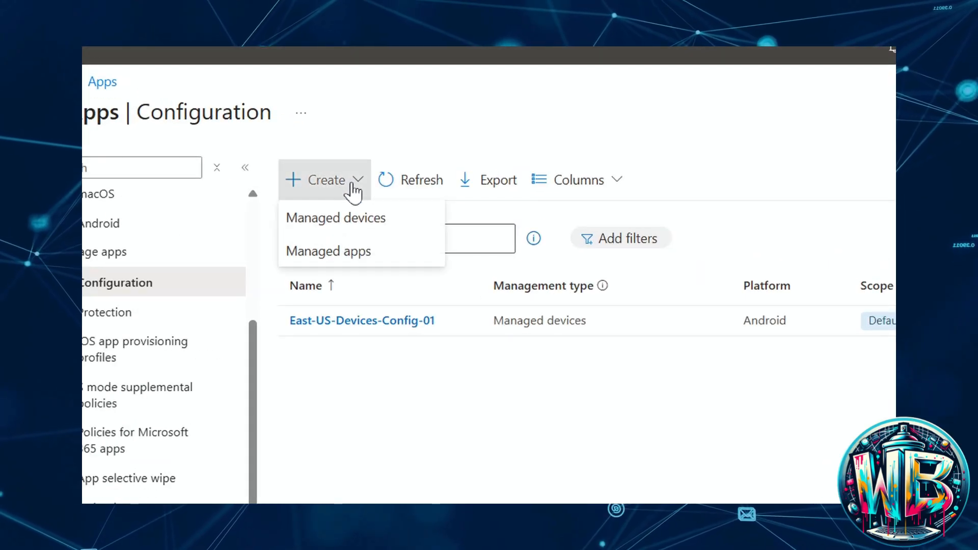
pyautogui.click(334, 236)
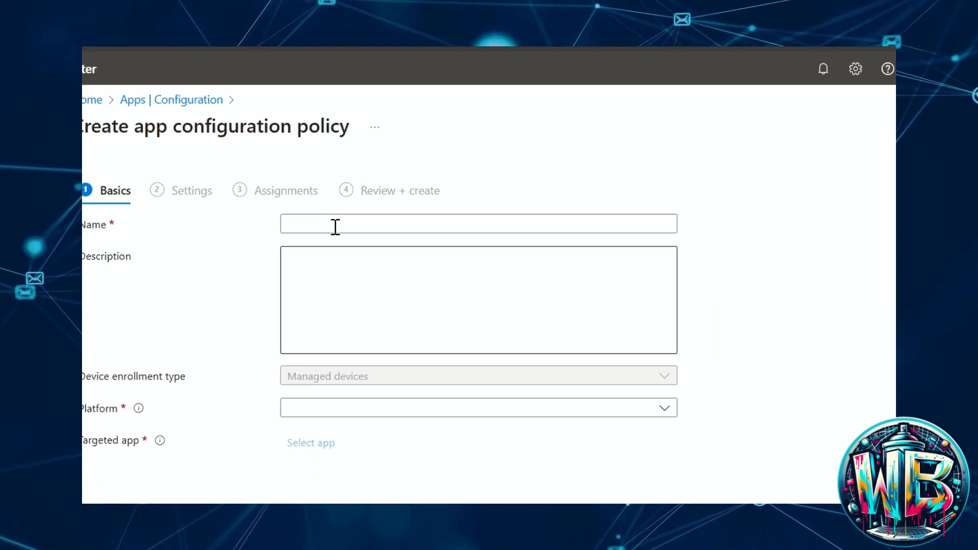
# Step: Name the app configuration policy West-US-App-01
pyautogui.click(385, 207)
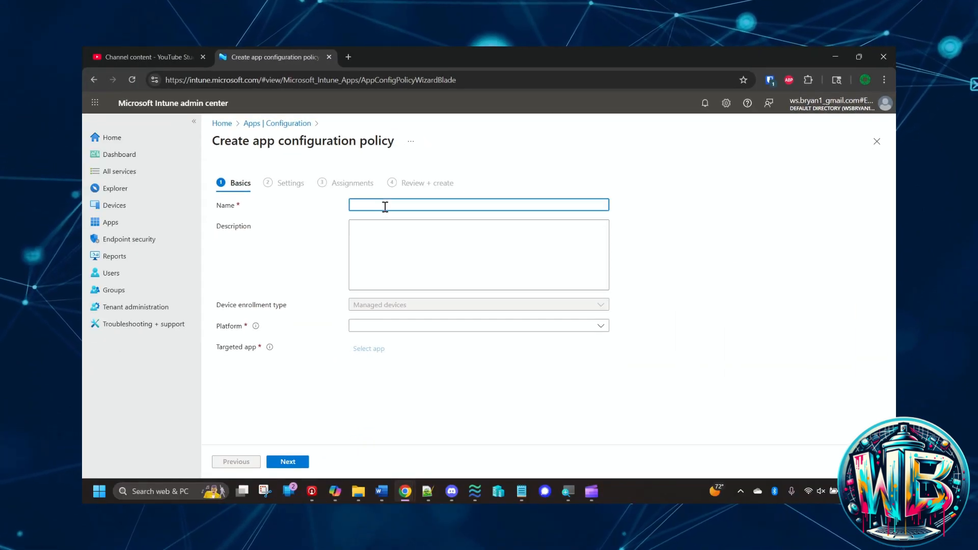
pyautogui.write('West-US_')
pyautogui.write('Device')
pyautogui.press('BackSpace')
pyautogui.press('BackSpace')
pyautogui.press('BackSpace')
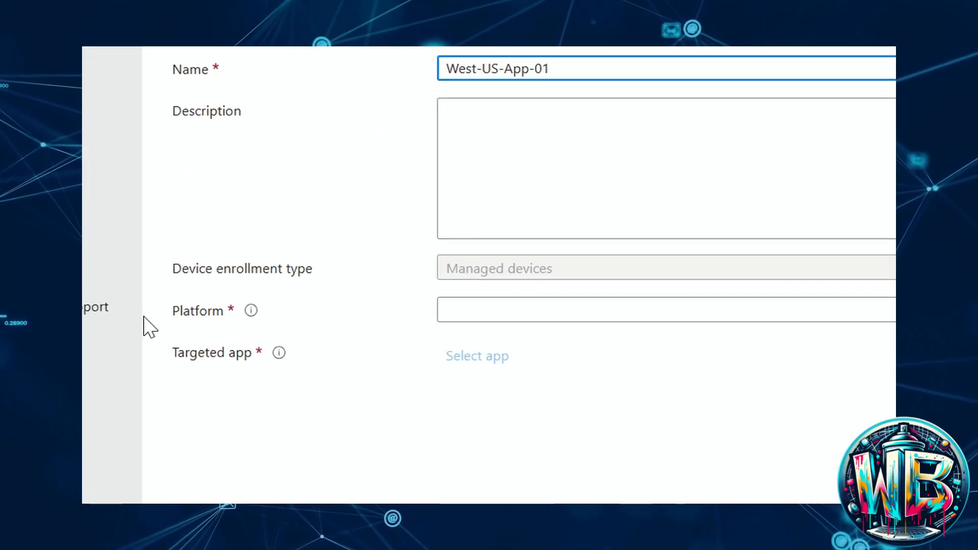
# Step: Set the policy's platform to Android Enterprise and its profile type to Fully Managed, Dedicated, and Corporate-Owned Work Profile Only
pyautogui.click(592, 320)
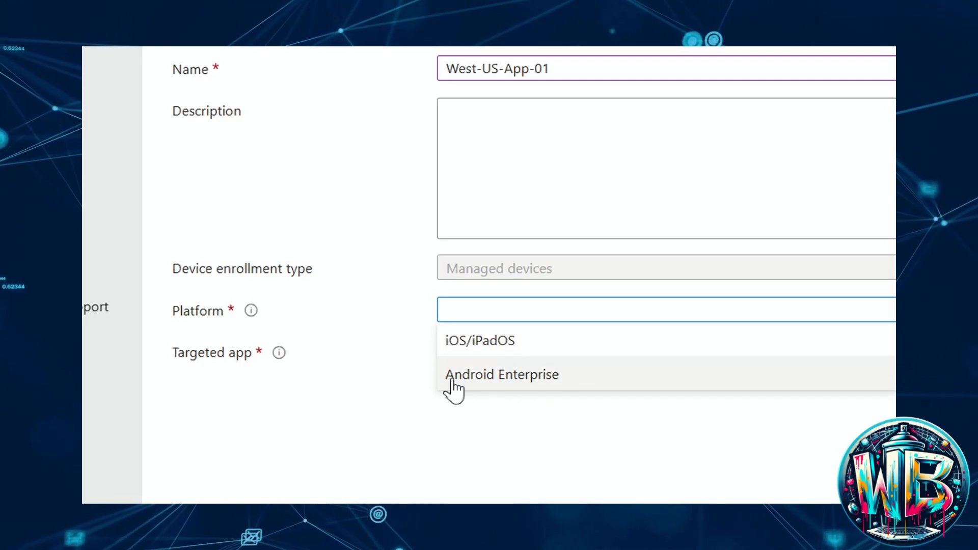
pyautogui.click(501, 392)
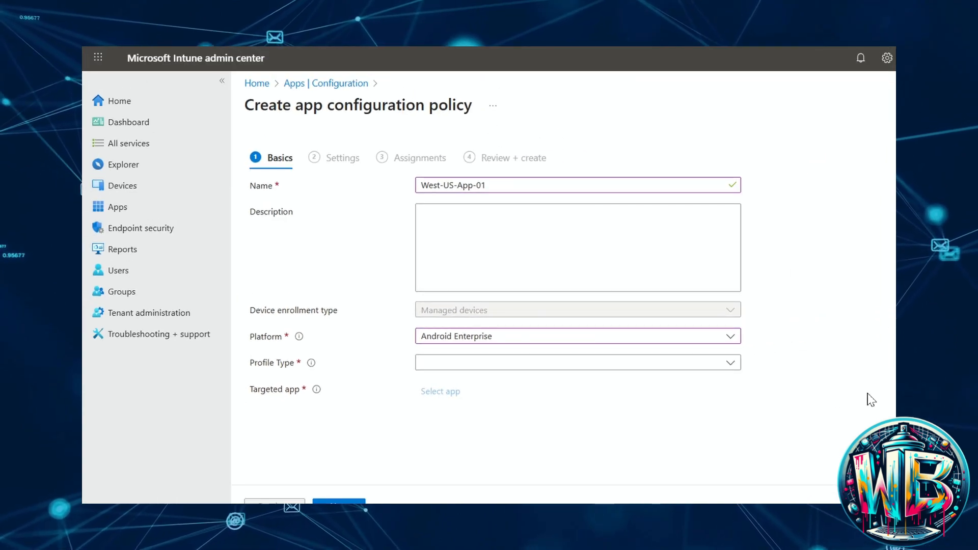
pyautogui.click(539, 366)
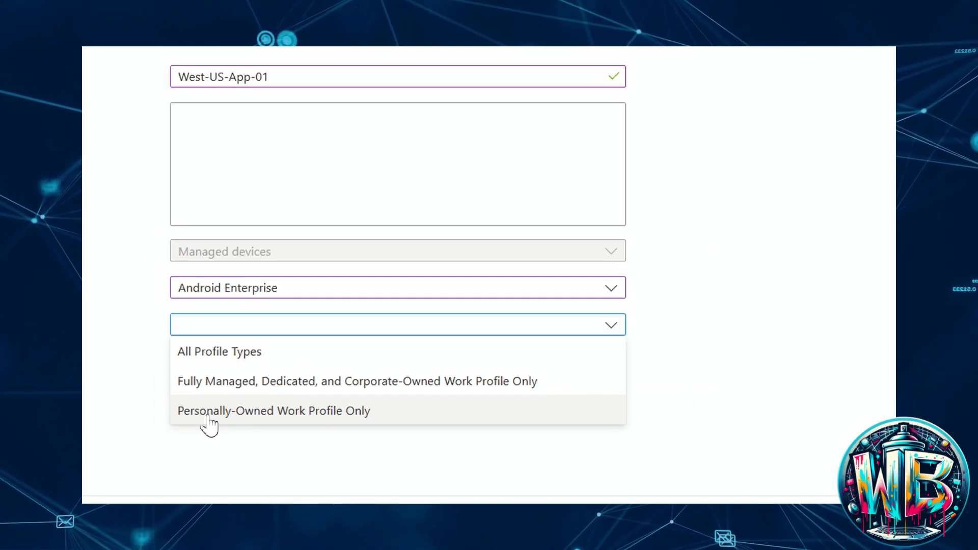
pyautogui.click(232, 386)
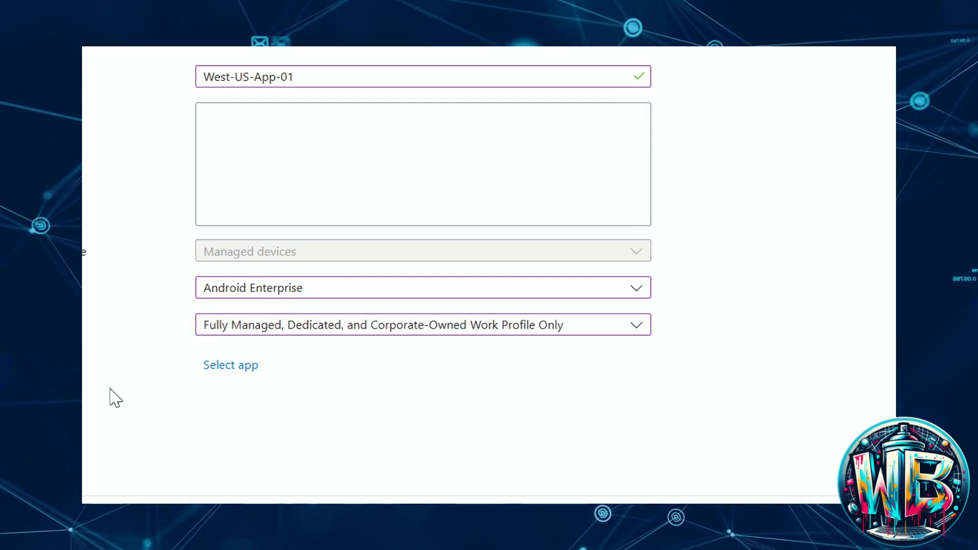
# Step: Choose Microsoft Authenticator as the policy's targeted app and proceed to the settings stage
pyautogui.click(456, 369)
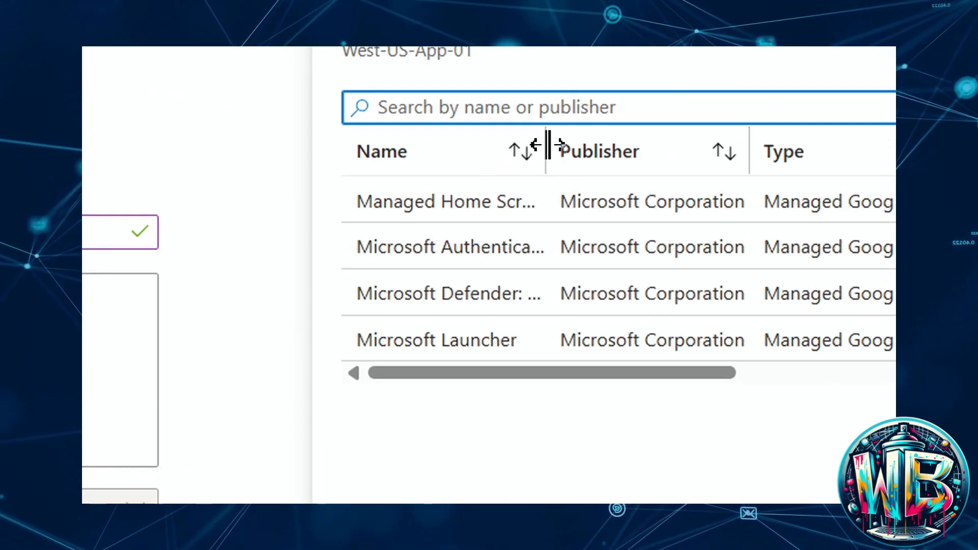
pyautogui.moveTo(548, 145); pyautogui.dragTo(803, 157)
pyautogui.click(373, 109)
pyautogui.click(419, 241)
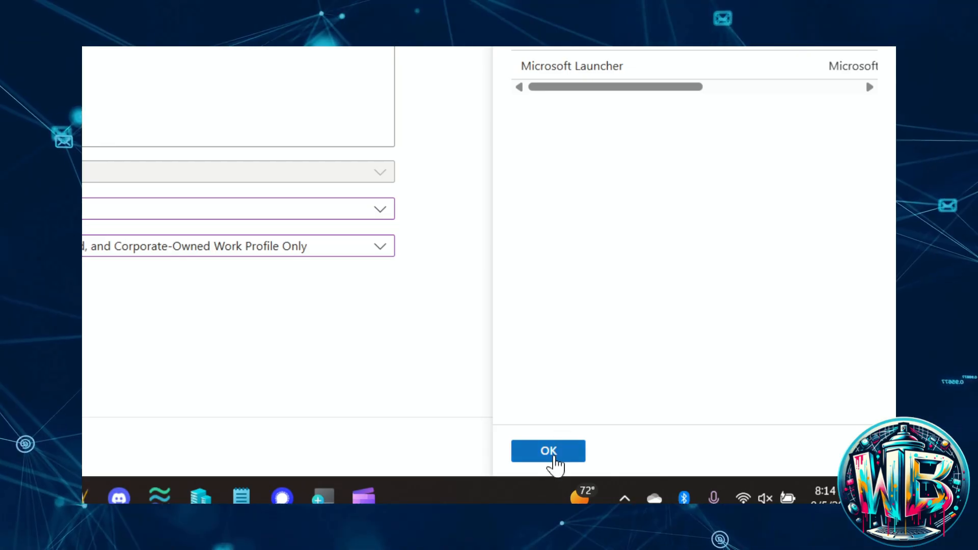
pyautogui.click(554, 457)
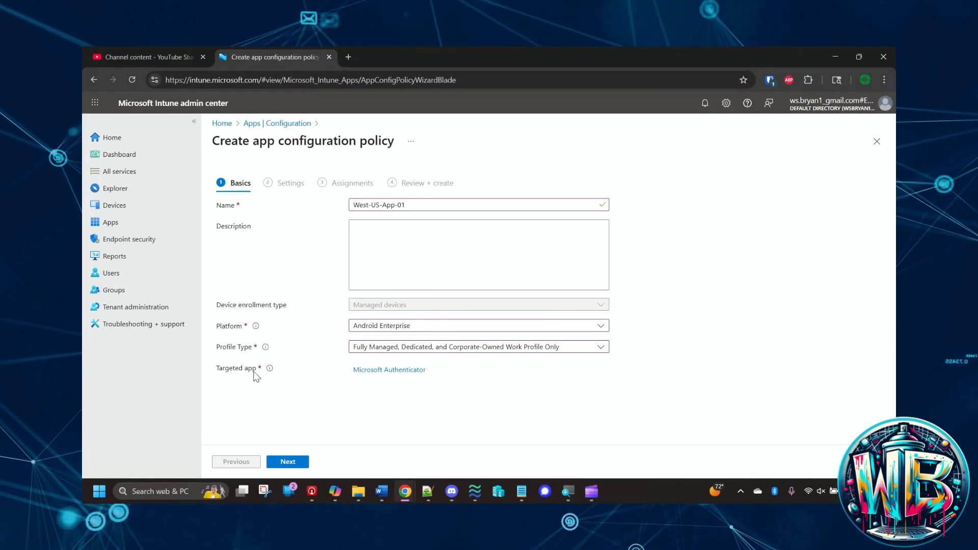
pyautogui.click(286, 462)
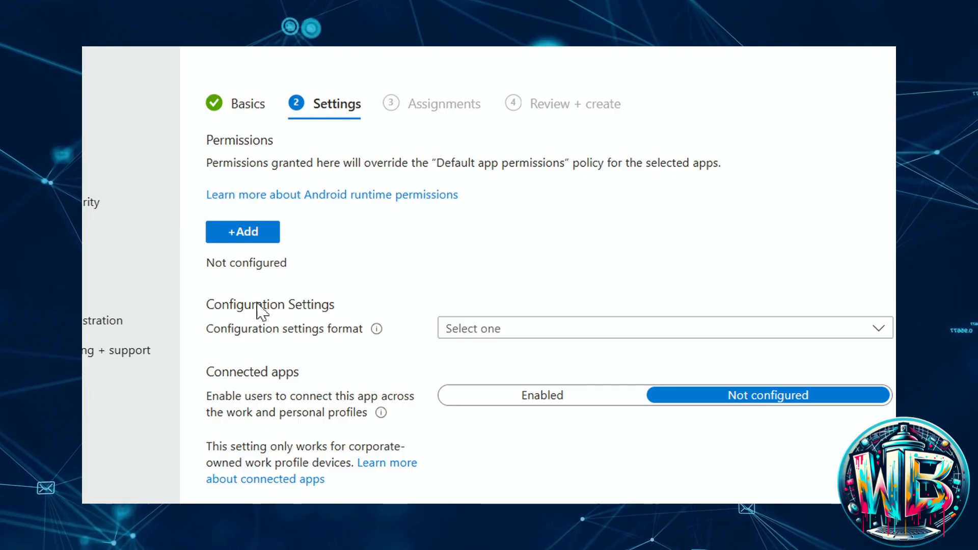
pyautogui.click(493, 334)
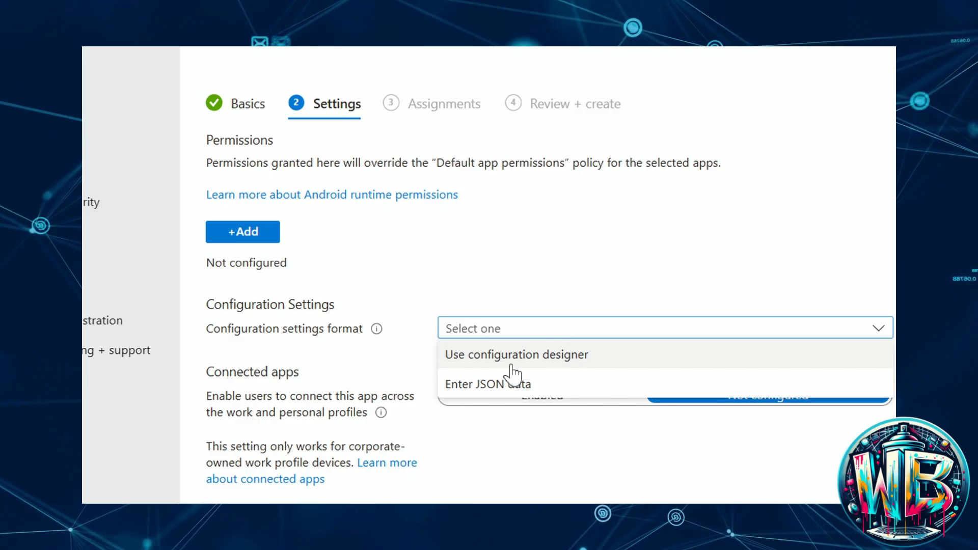
pyautogui.click(484, 387)
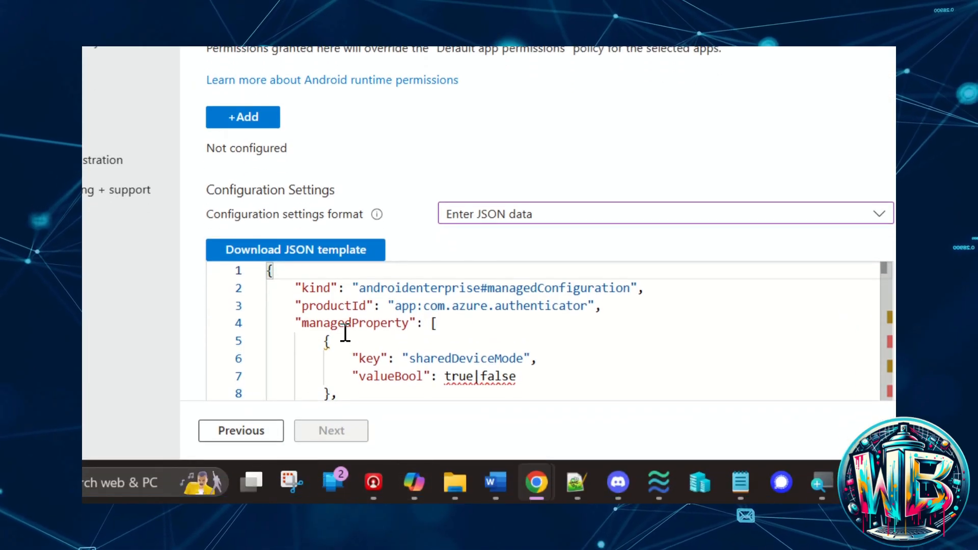
# Step: Set the configuration settings format to Use configuration designer and add the configuration key for suppressing QR code camera consent
pyautogui.moveTo(388, 354)
pyautogui.click(524, 214)
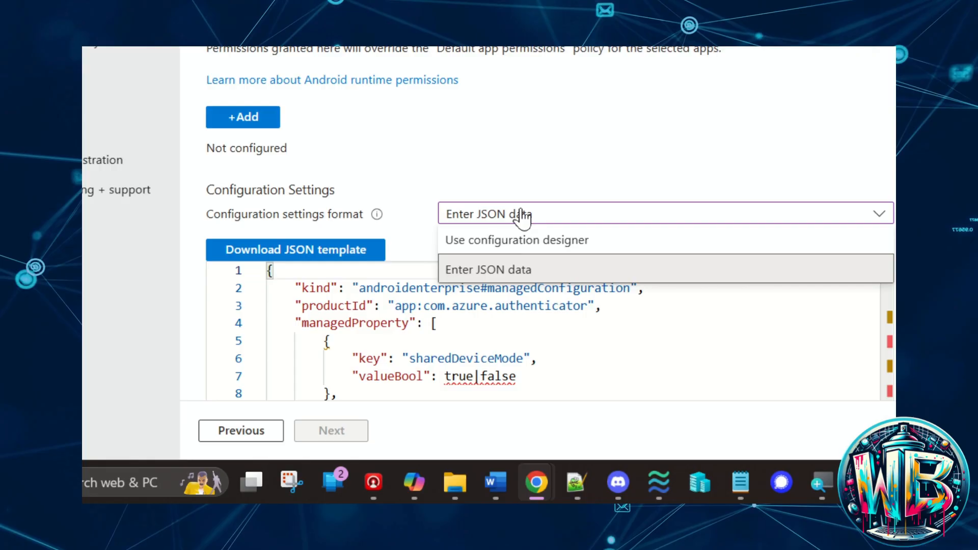
pyautogui.click(520, 246)
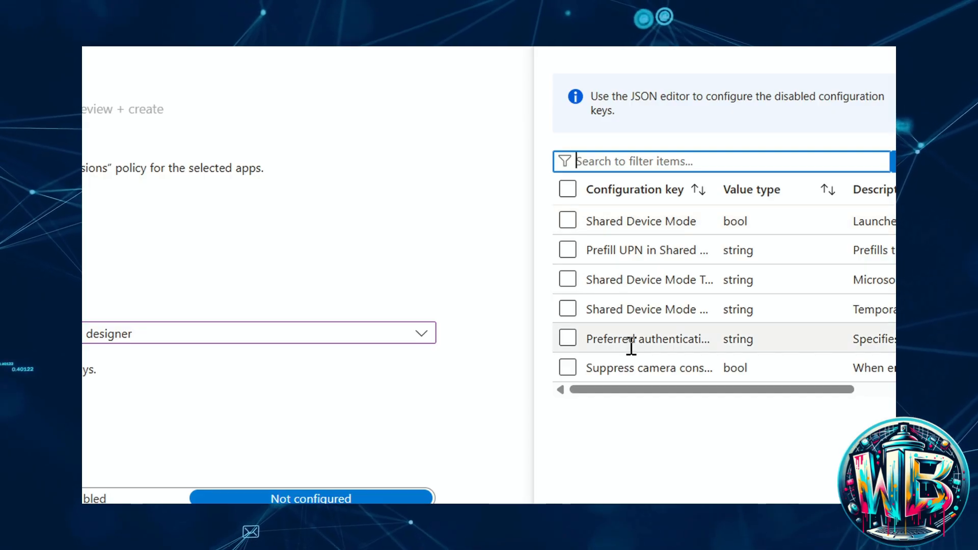
pyautogui.moveTo(734, 190); pyautogui.dragTo(802, 193)
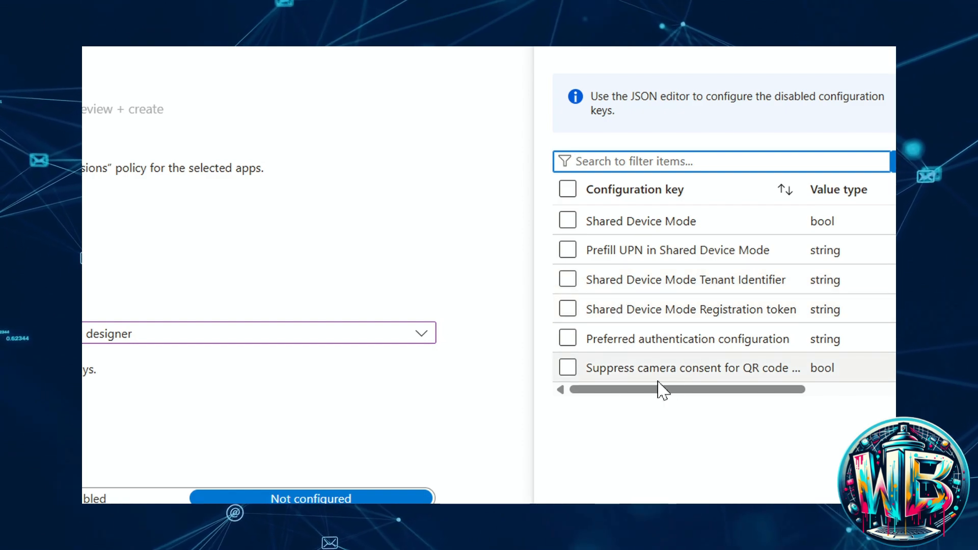
pyautogui.click(569, 369)
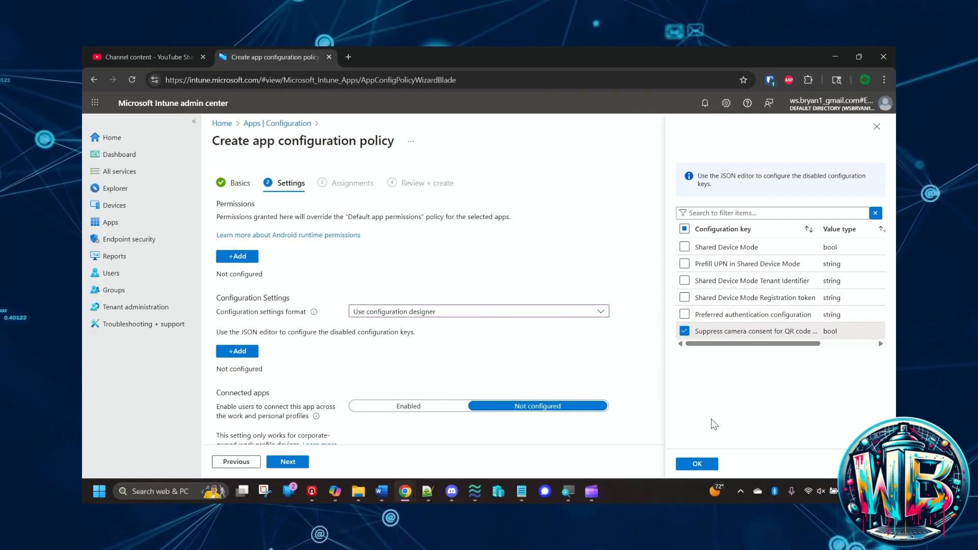
pyautogui.click(708, 466)
# Step: Enable connected apps across the work and personal profiles and proceed to the assignments stage
pyautogui.scroll(-1, 286, 368)
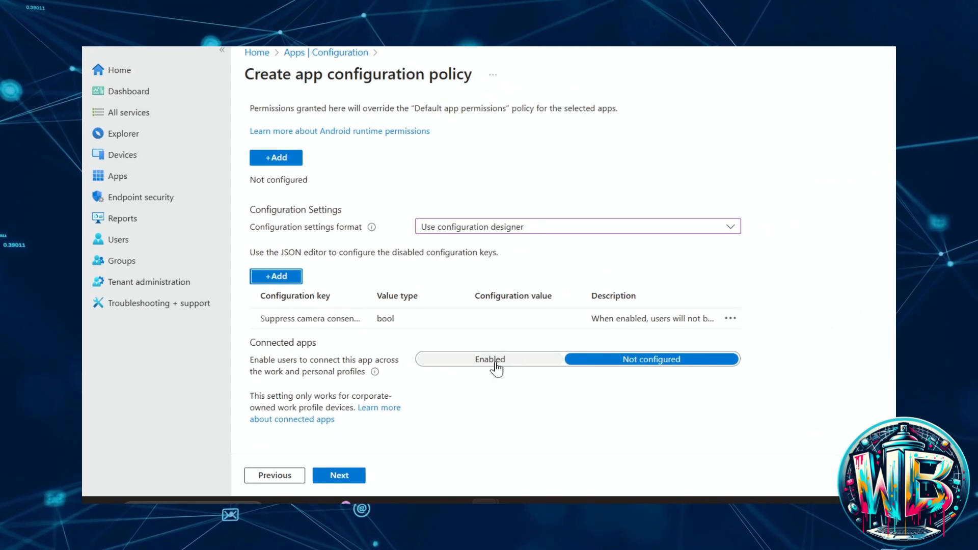
pyautogui.click(498, 364)
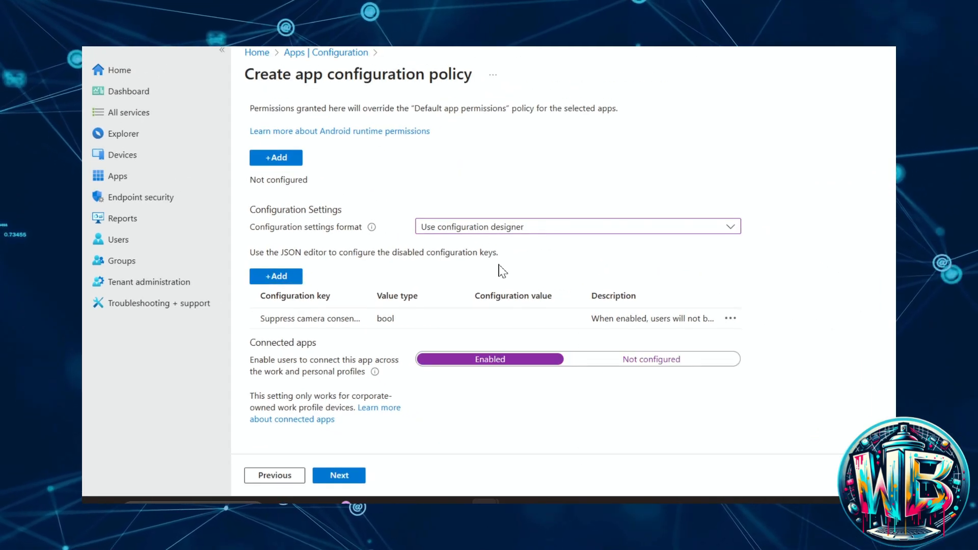
pyautogui.scroll(2, 498, 280)
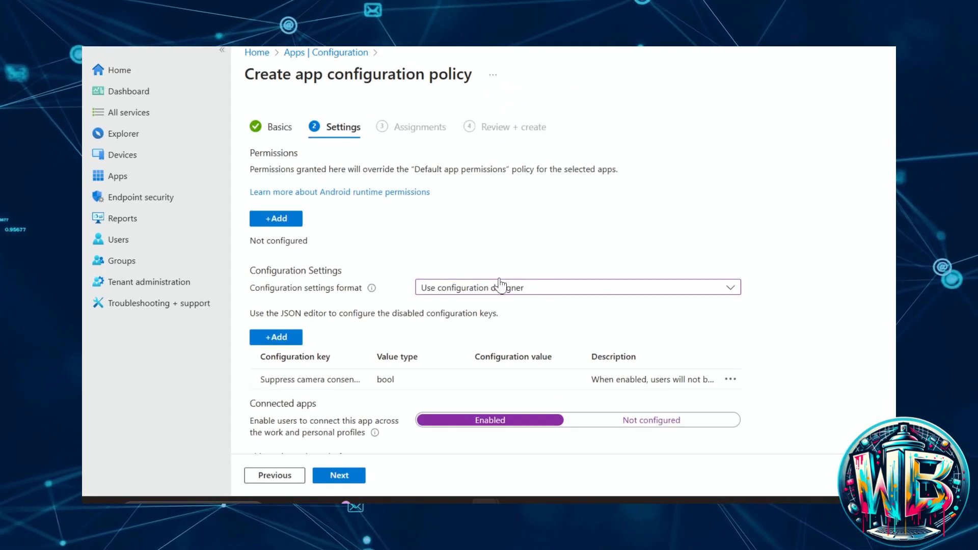
pyautogui.click(335, 475)
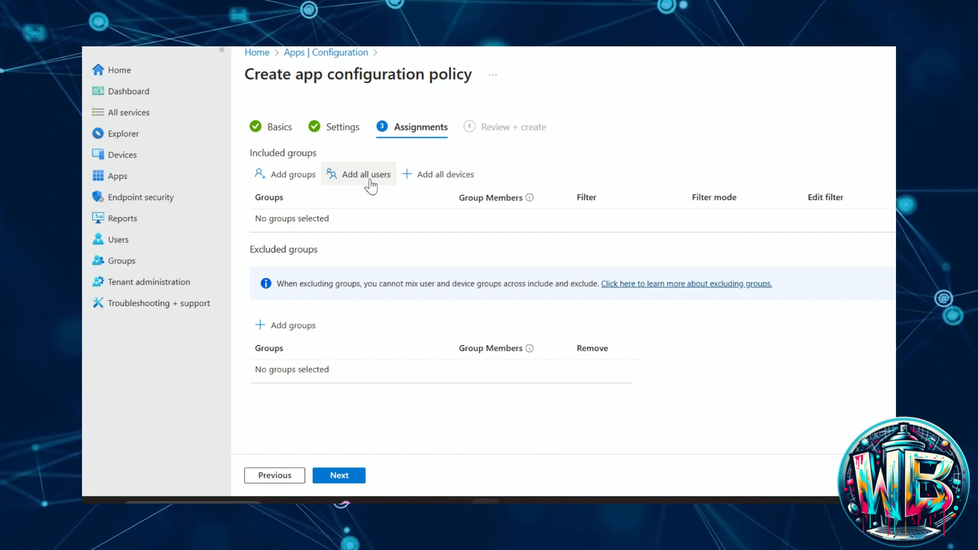
# Step: Add the HelpDesk group to the policy's included groups
pyautogui.click(305, 183)
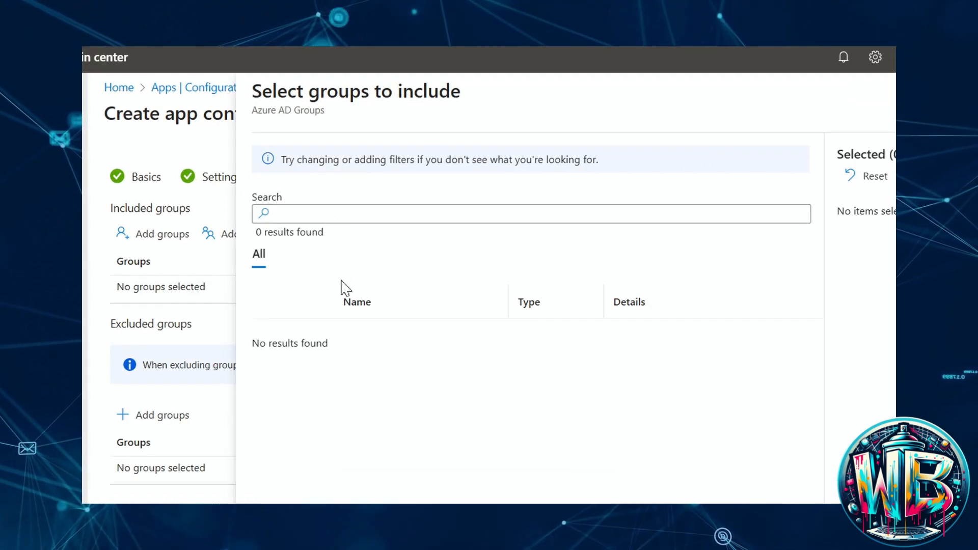
pyautogui.click(320, 228)
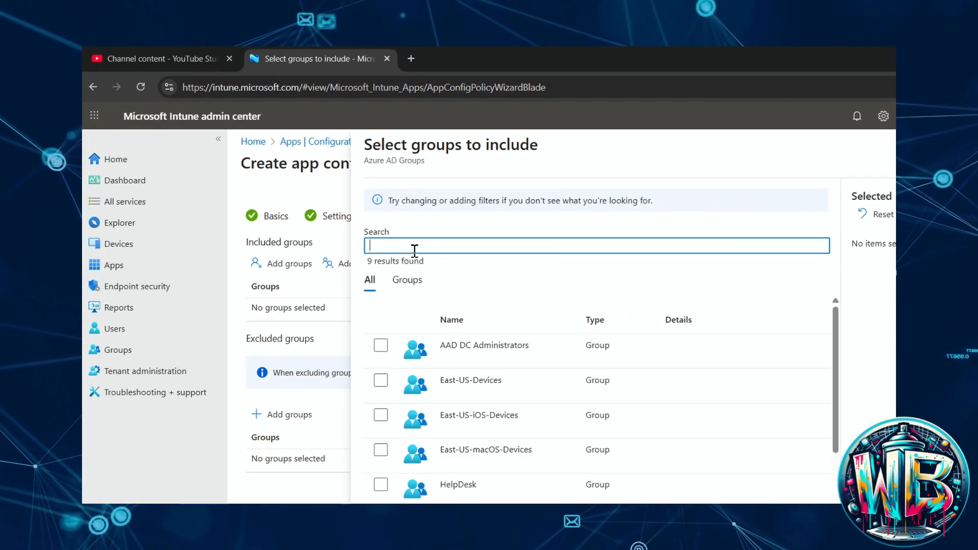
pyautogui.scroll(-3, 513, 388)
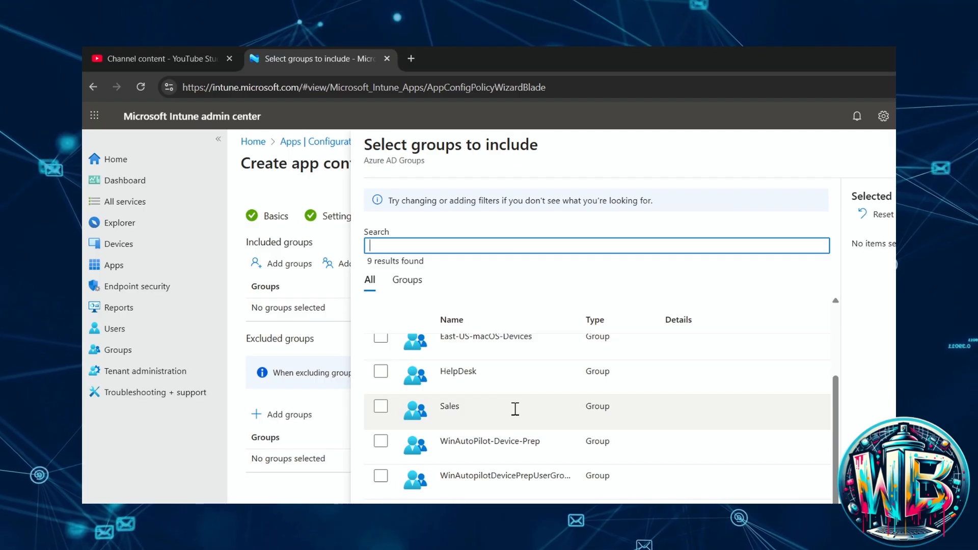
pyautogui.click(380, 371)
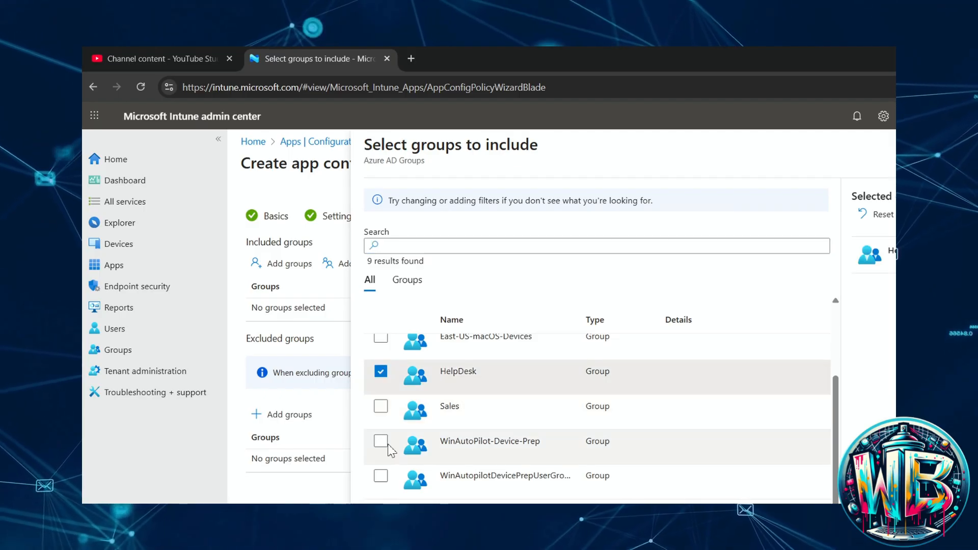
pyautogui.click(331, 463)
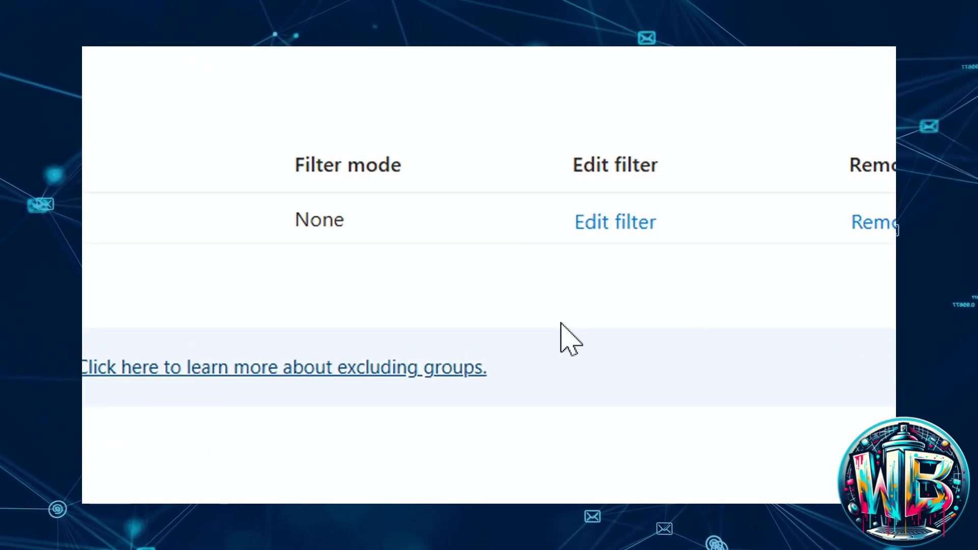
# Step: Set the HelpDesk assignment filter to Do not apply a filter and proceed to the policy's review stage
pyautogui.click(625, 227)
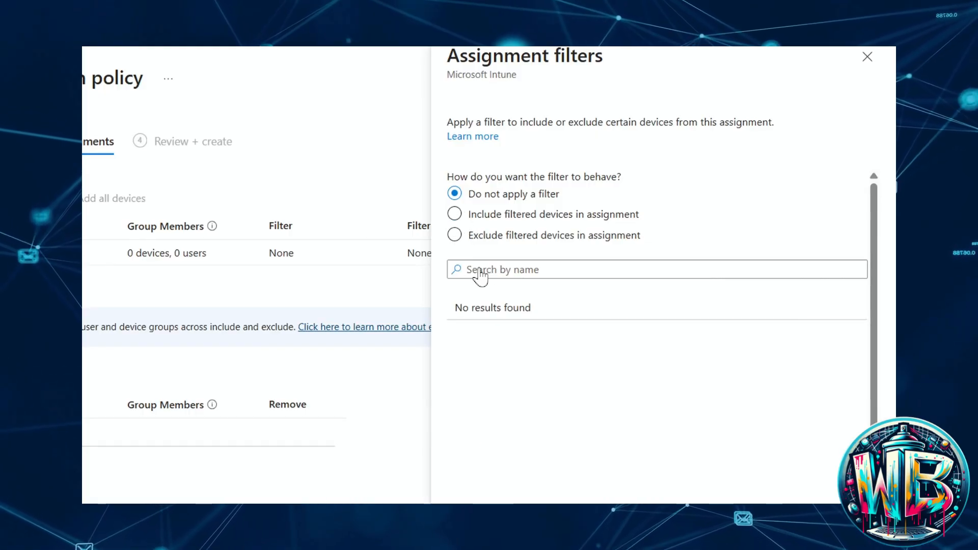
pyautogui.click(529, 213)
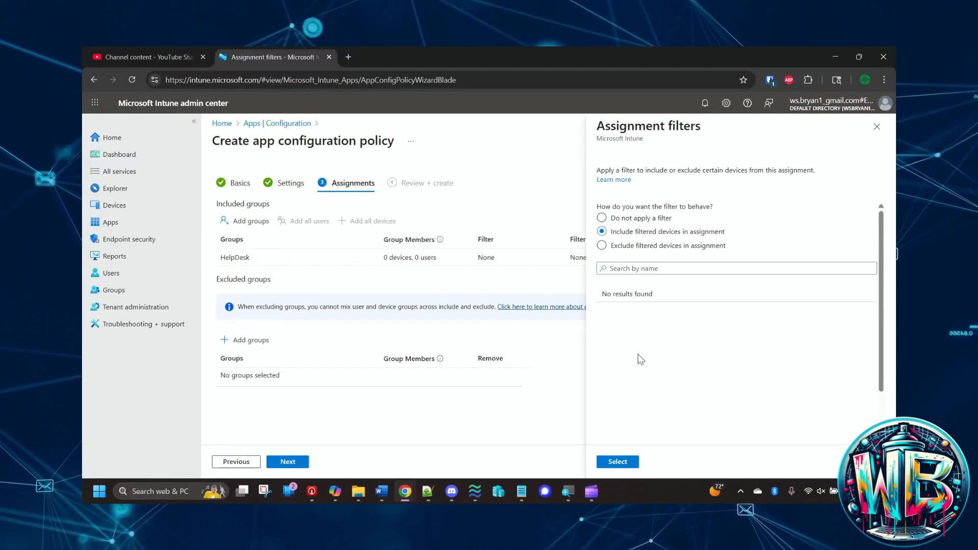
pyautogui.click(601, 230)
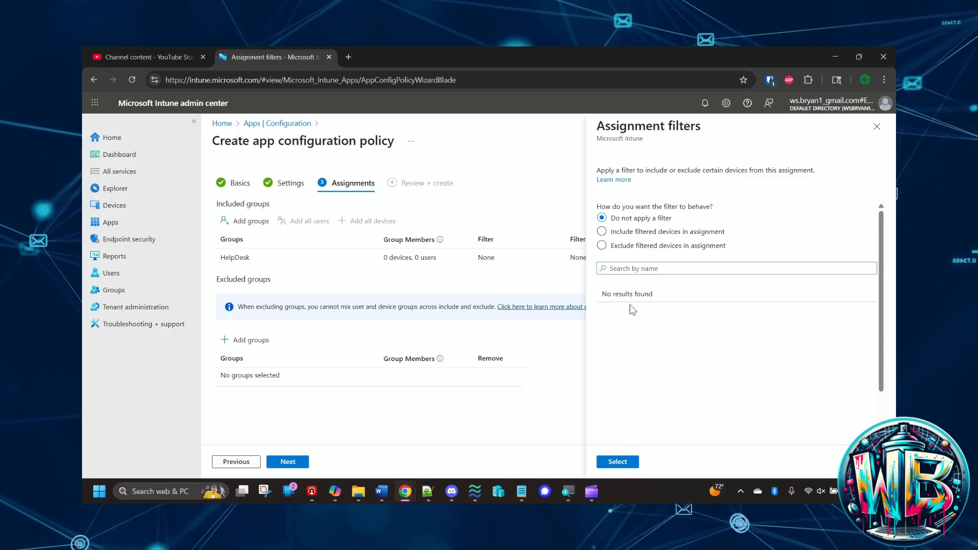
pyautogui.click(627, 462)
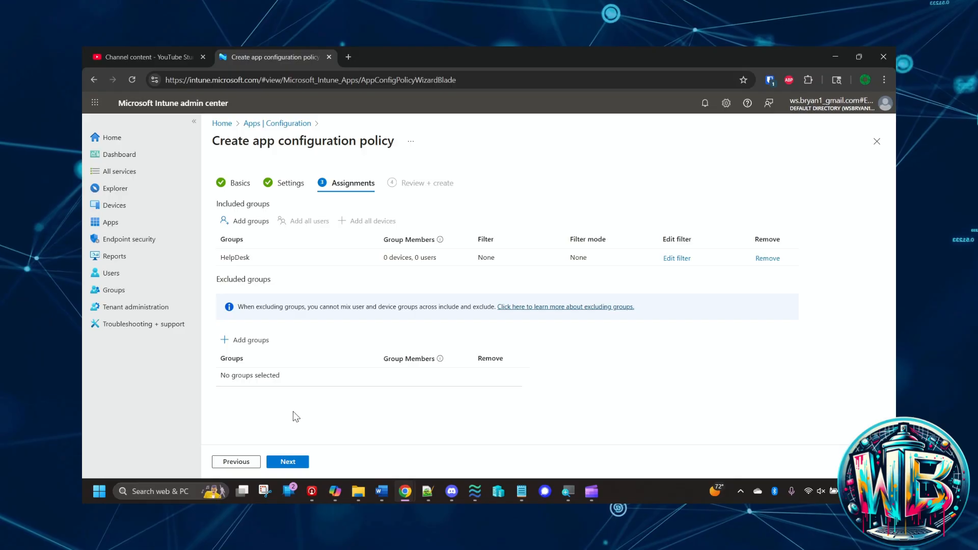
pyautogui.click(288, 462)
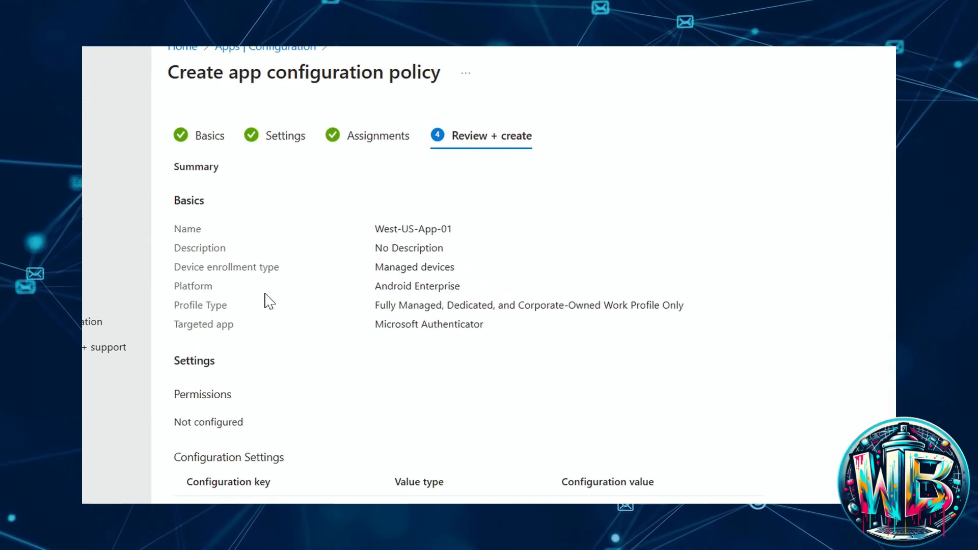
# Step: Review the policy summary through the included and excluded groups and create the West-US-App-01 app configuration policy
pyautogui.scroll(-5, 264, 301)
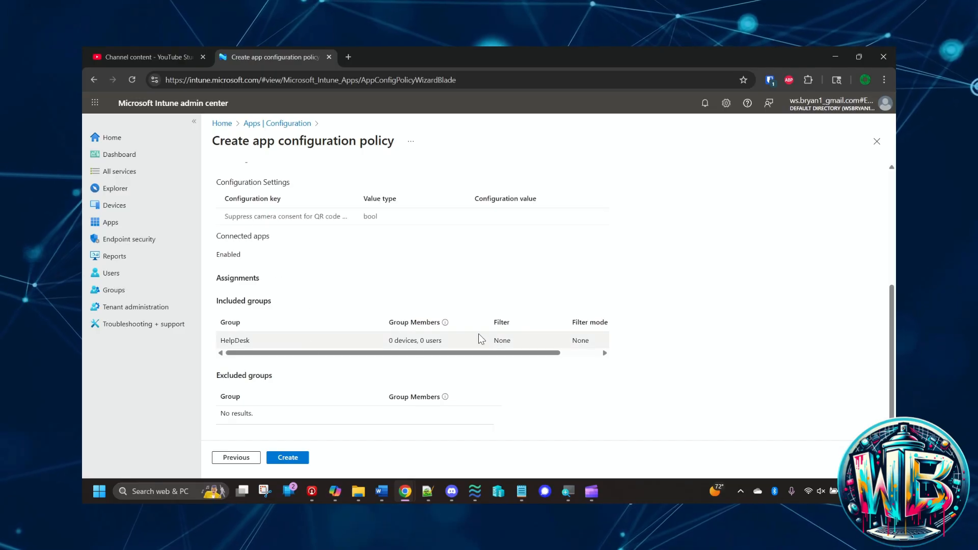
pyautogui.moveTo(470, 353); pyautogui.dragTo(581, 352)
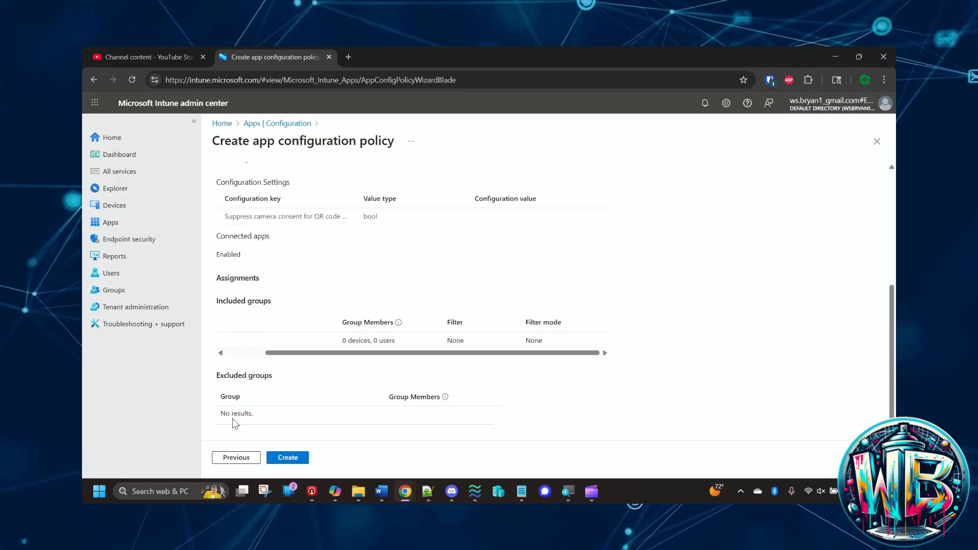
pyautogui.click(288, 458)
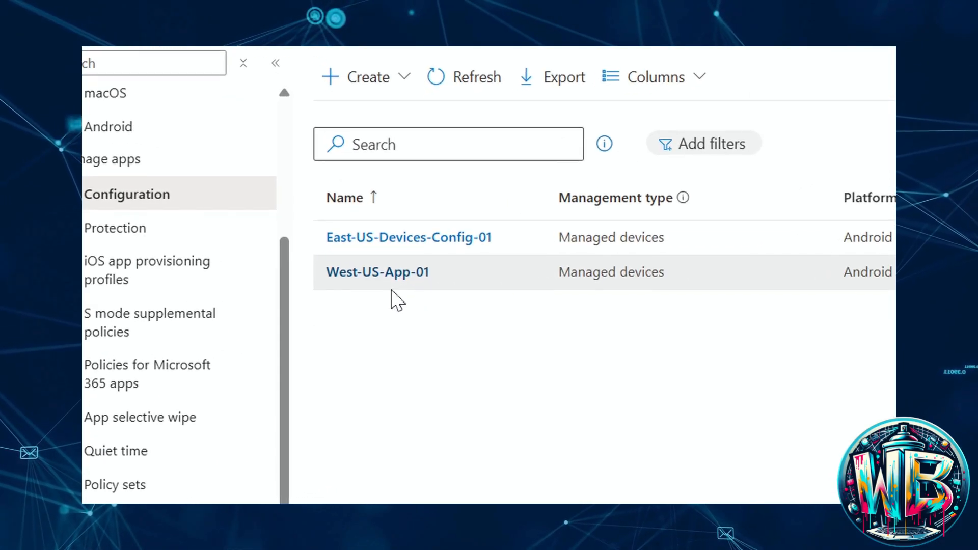
# Step: Open the West-US-App-01 policy and examine its device install status and its properties down to the assignments
pyautogui.click(371, 271)
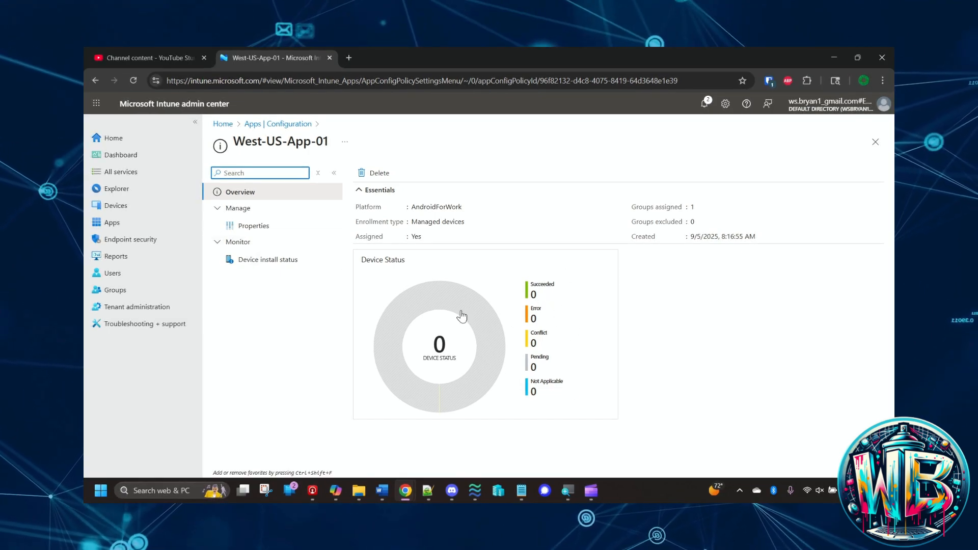
pyautogui.click(310, 262)
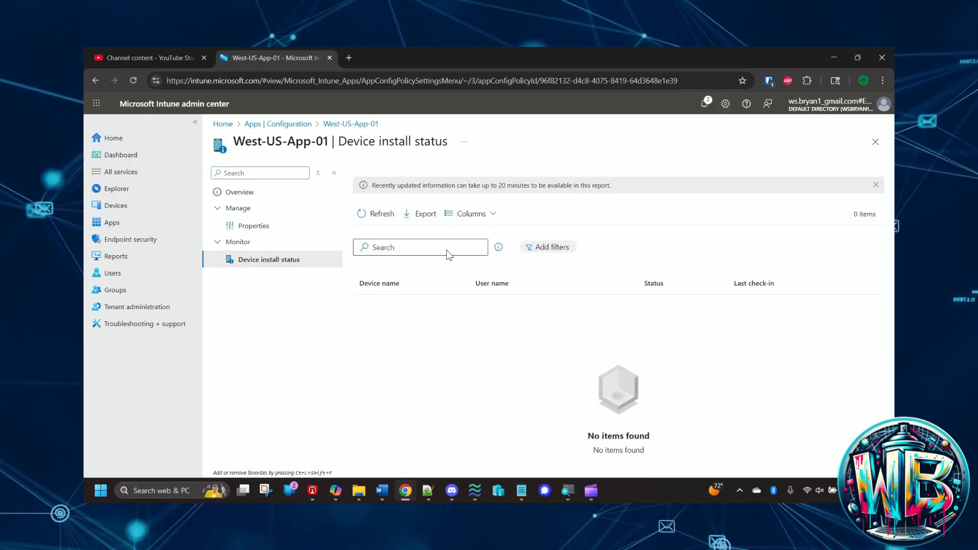
pyautogui.click(255, 224)
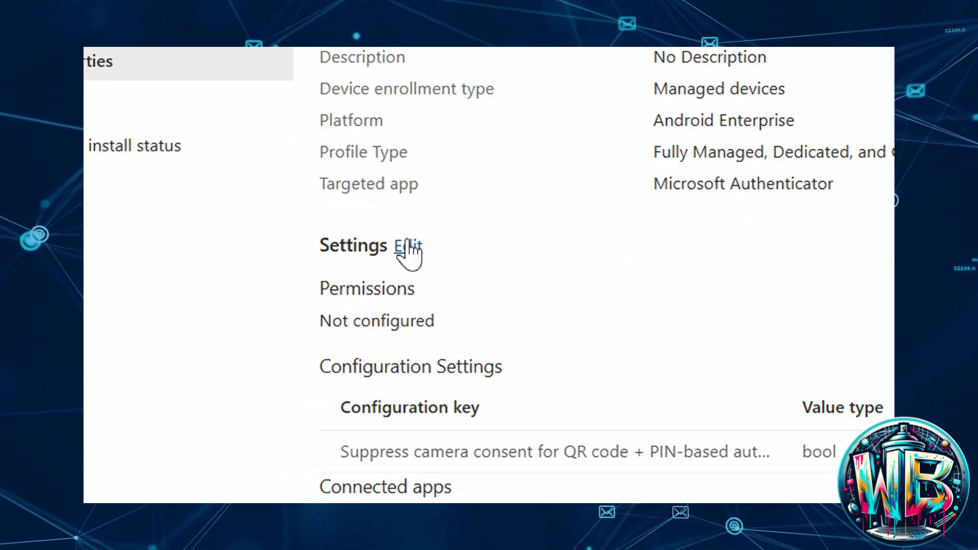
pyautogui.scroll(-3, 418, 313)
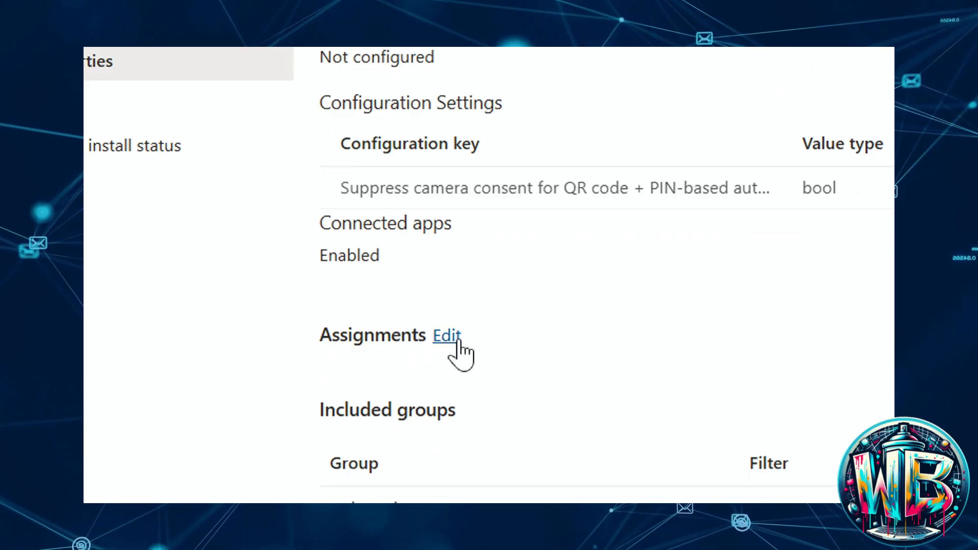